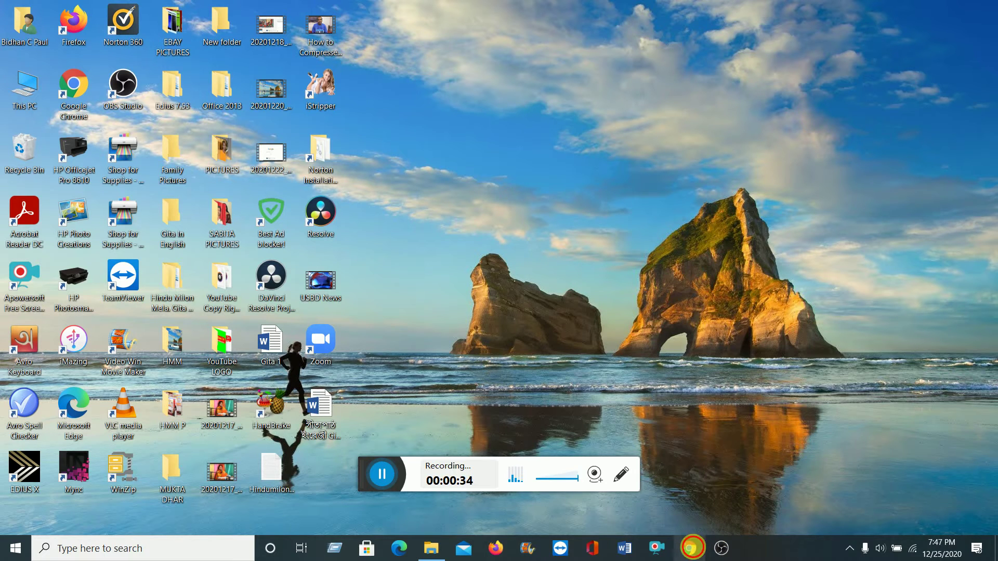
Open Google Chrome and search Google for handbrake.
click(694, 549)
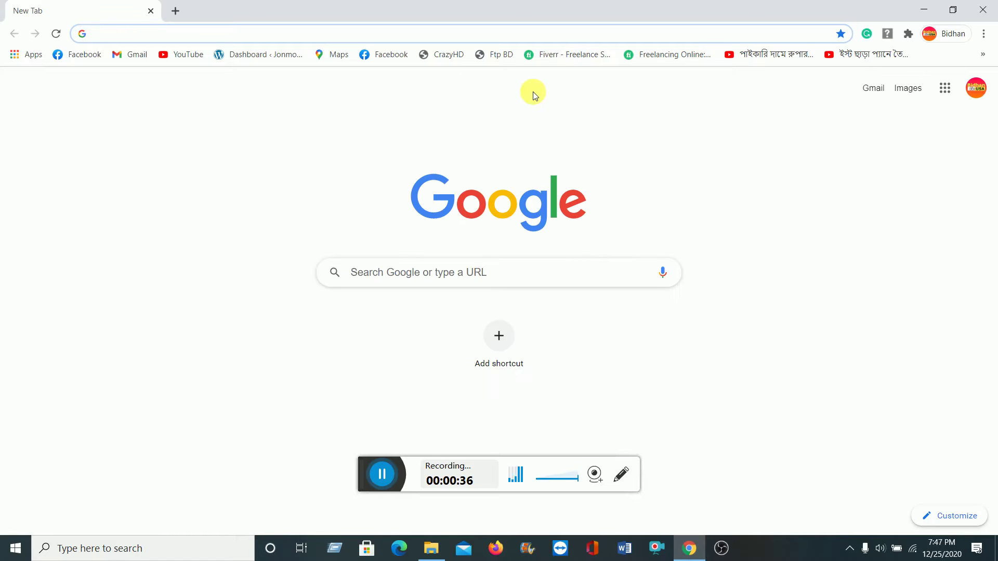
click(420, 274)
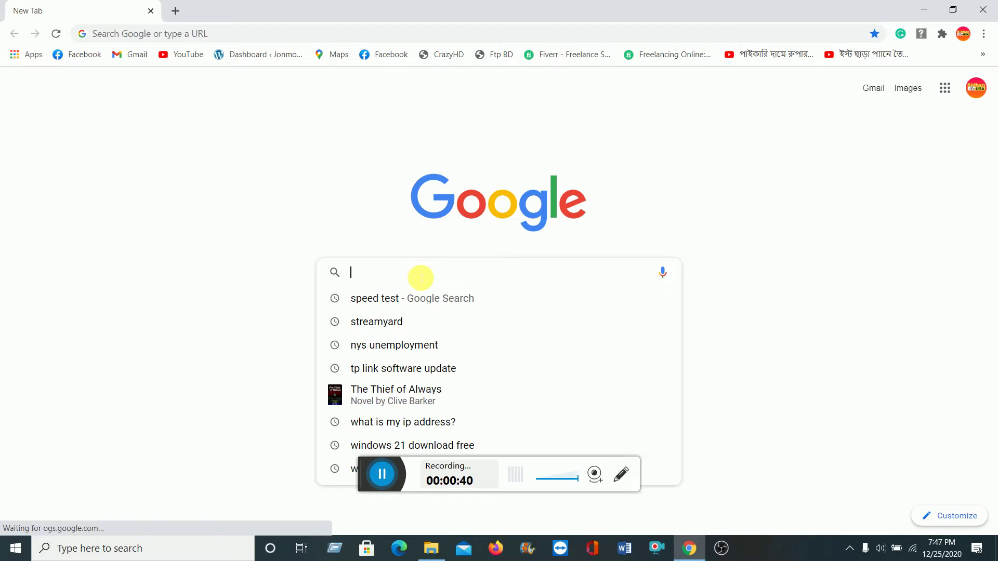
text(hanf)
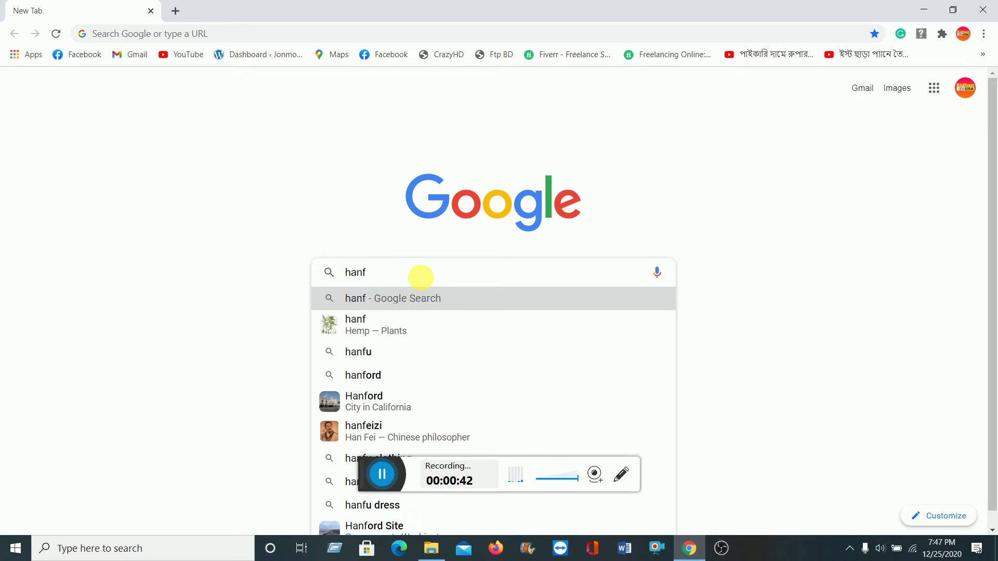
key(BackSpace)
text(d)
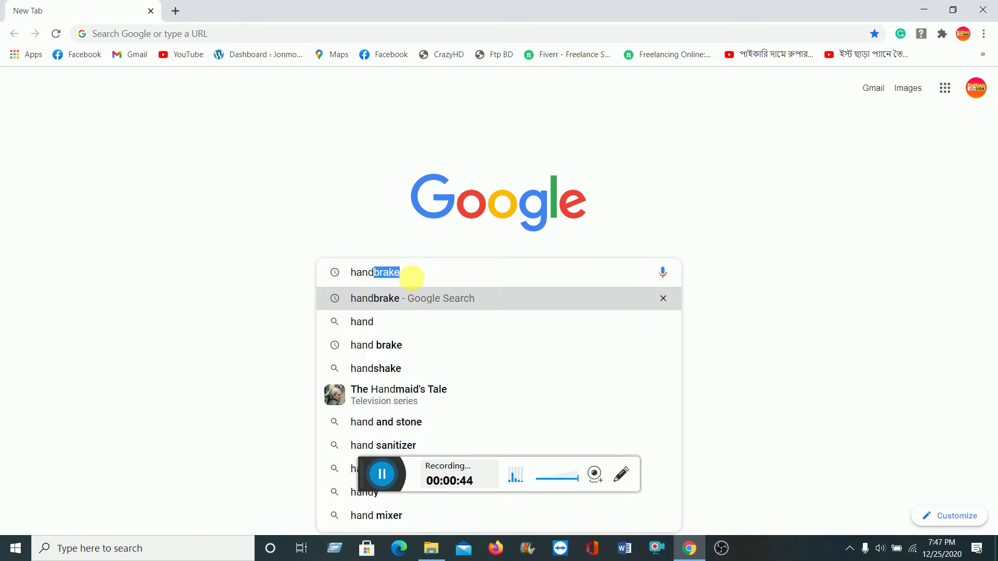
click(385, 304)
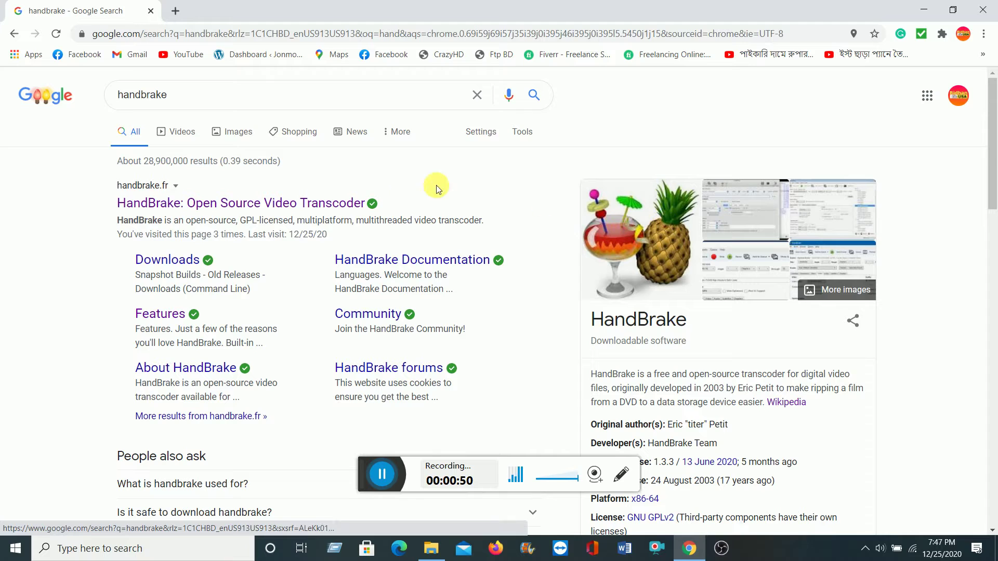
Download the HandBrake 1.3.3 Windows installer from the handbrake.fr website and run it.
click(244, 206)
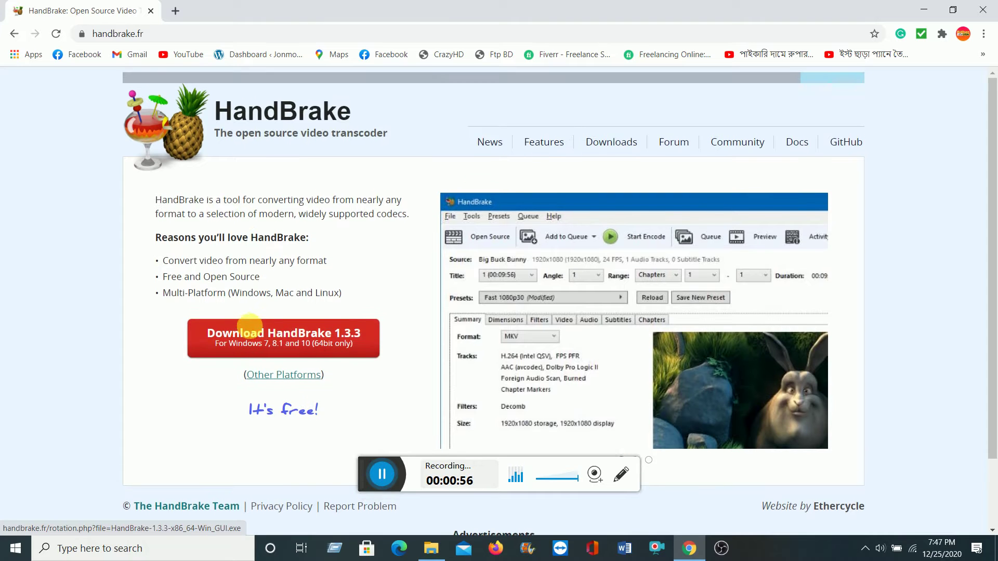
click(305, 367)
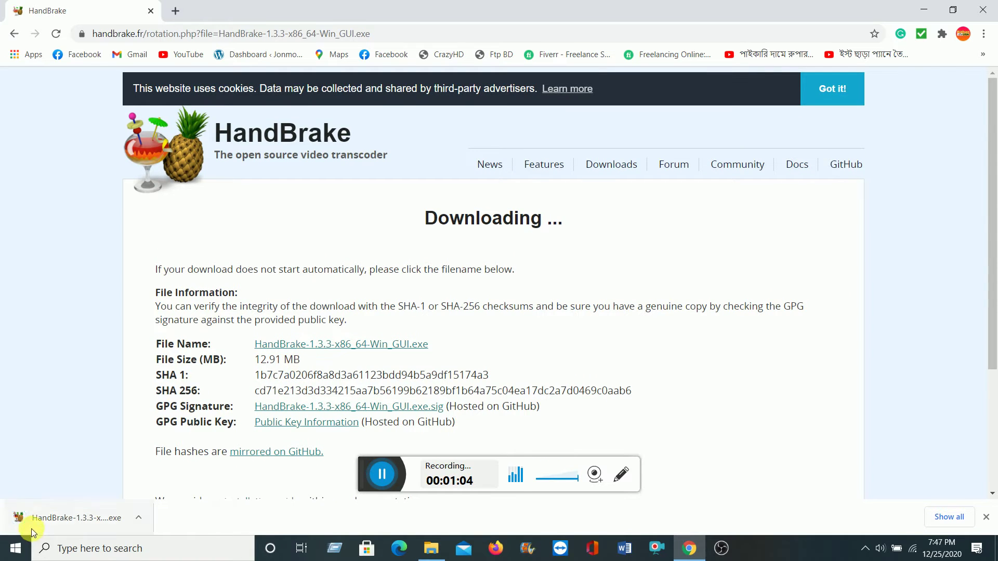
click(31, 518)
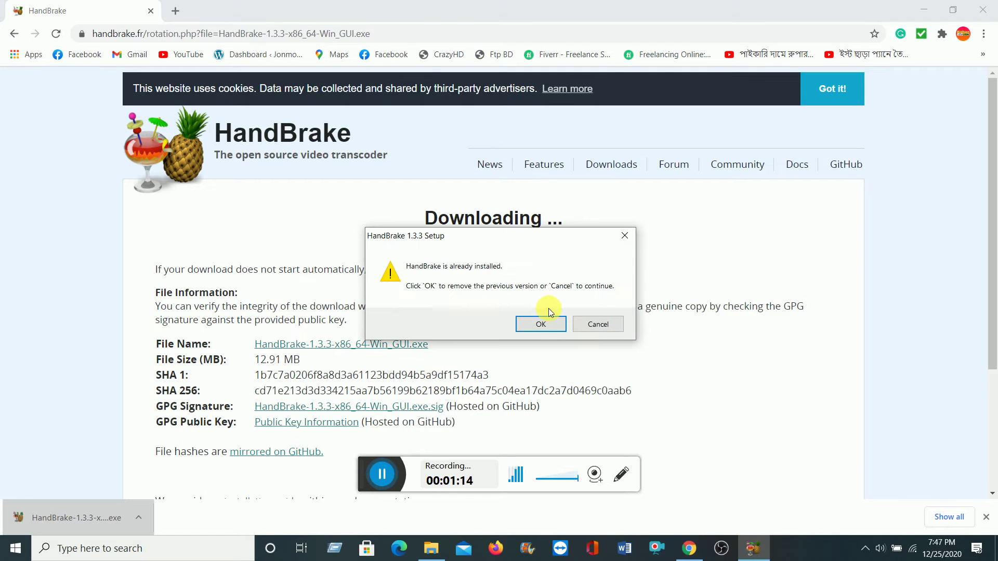
Let the setup completely remove the previously installed HandBrake version and its components.
click(538, 324)
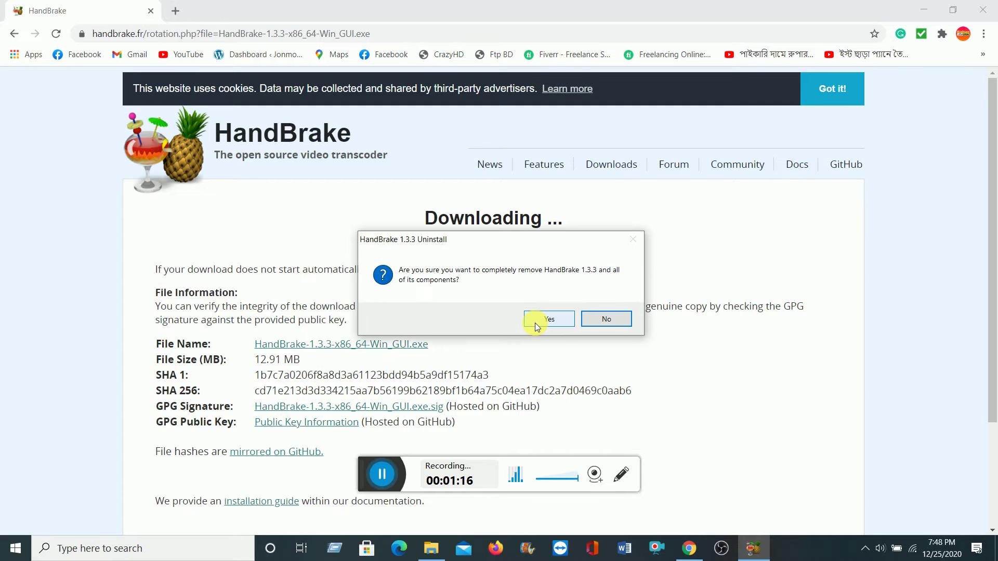
click(535, 321)
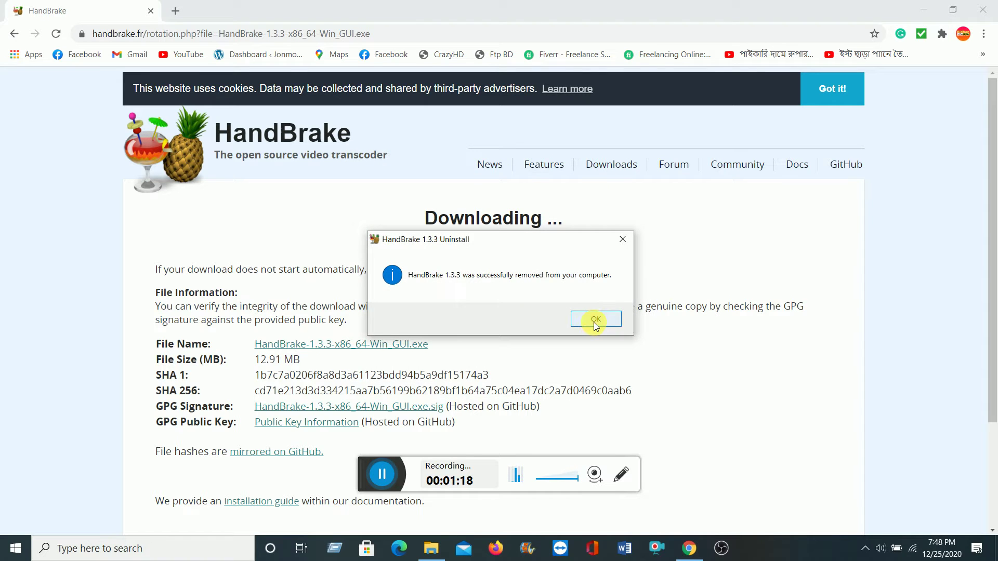
click(595, 321)
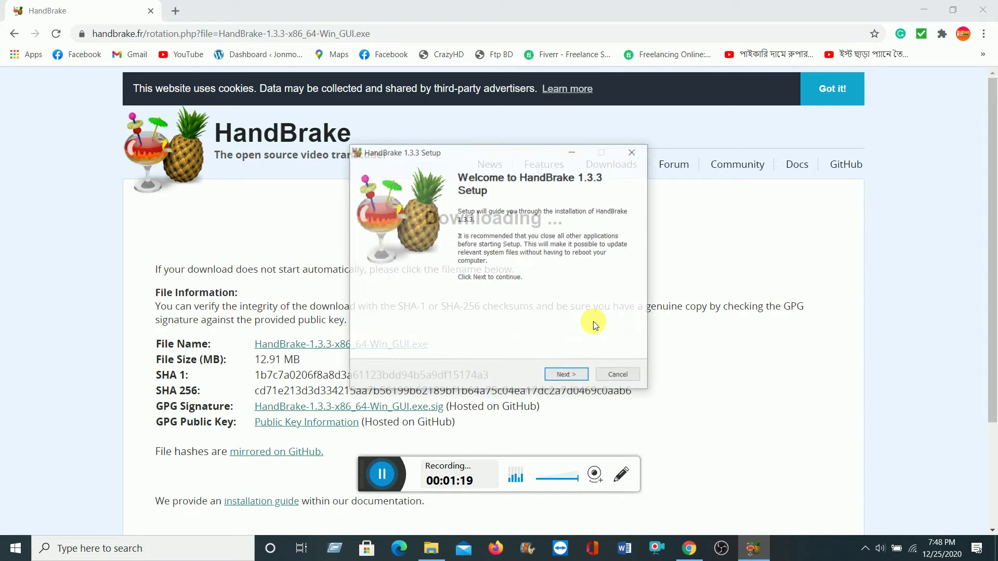
Install HandBrake 1.3.3 in the default folder and finish the setup.
click(567, 376)
click(567, 376)
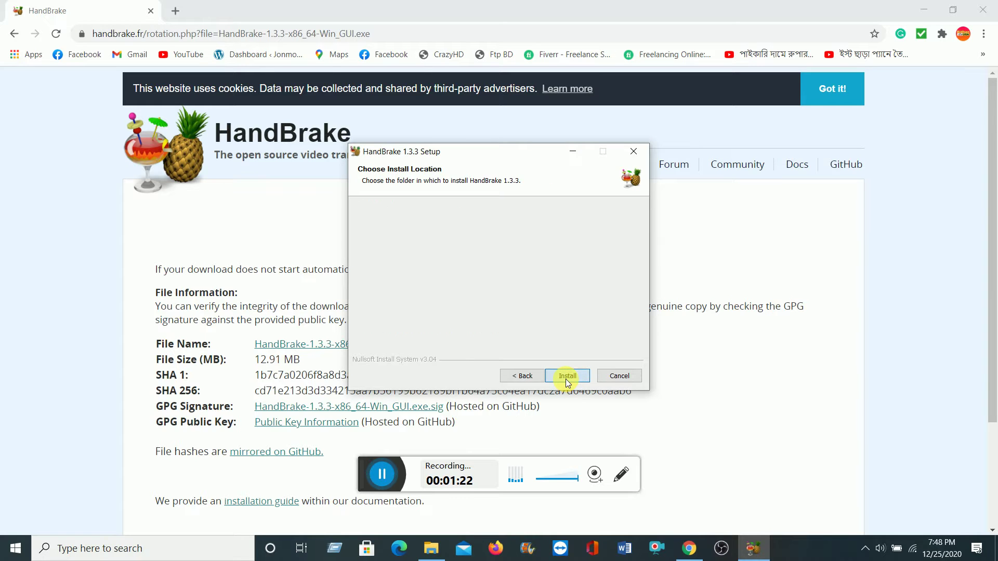
click(566, 376)
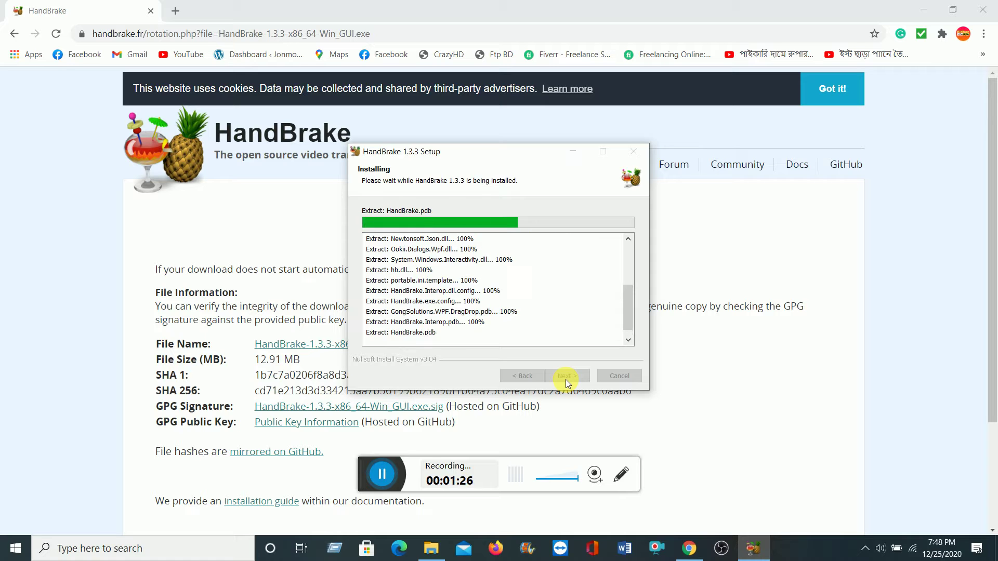
click(566, 378)
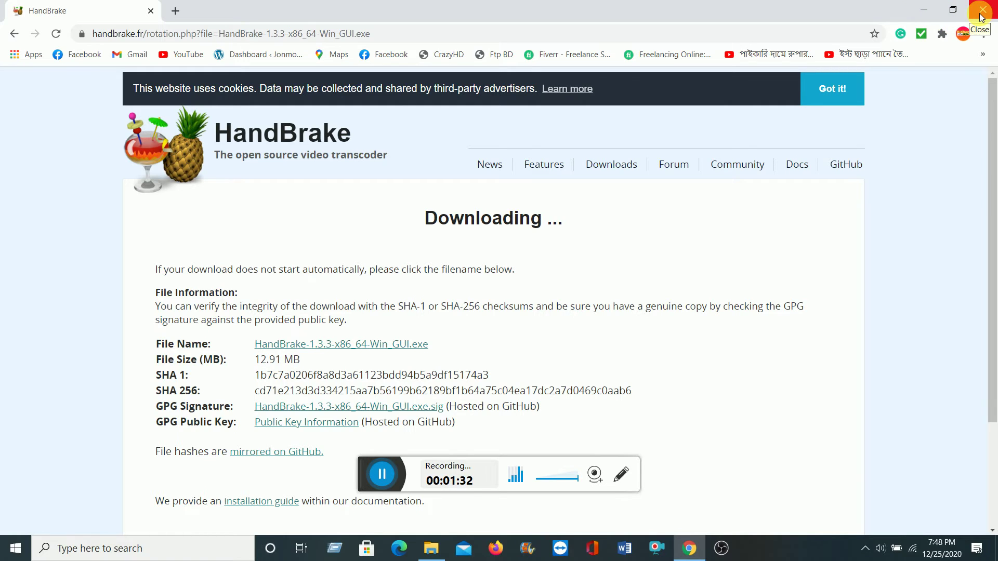
Close the browser window and launch HandBrake from the desktop.
click(939, 13)
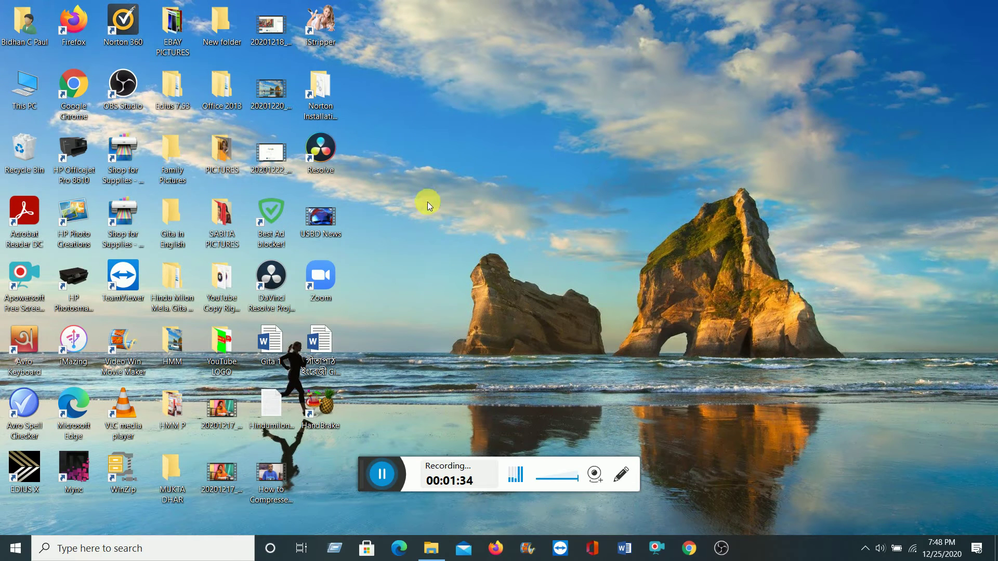
click(319, 413)
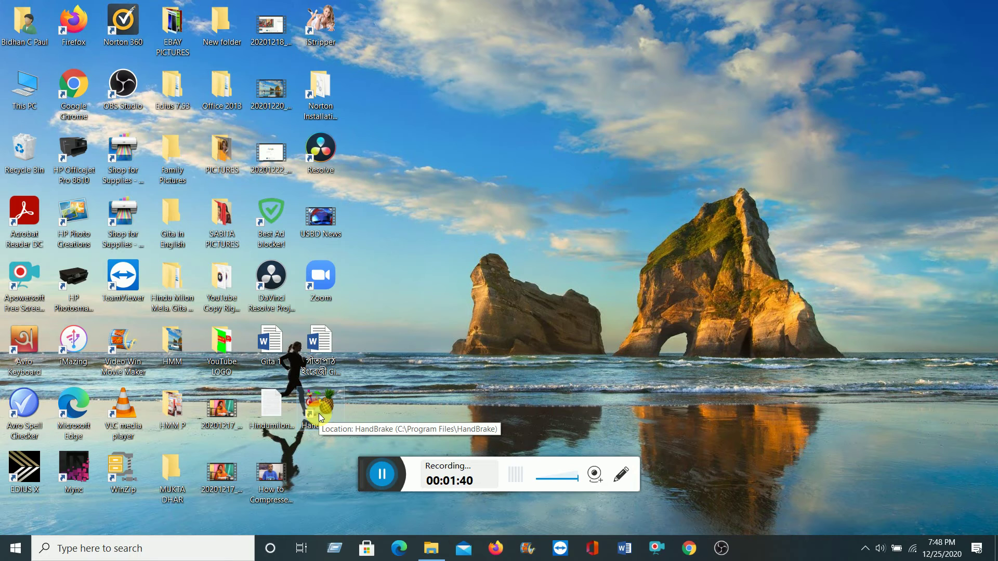
double_click(319, 413)
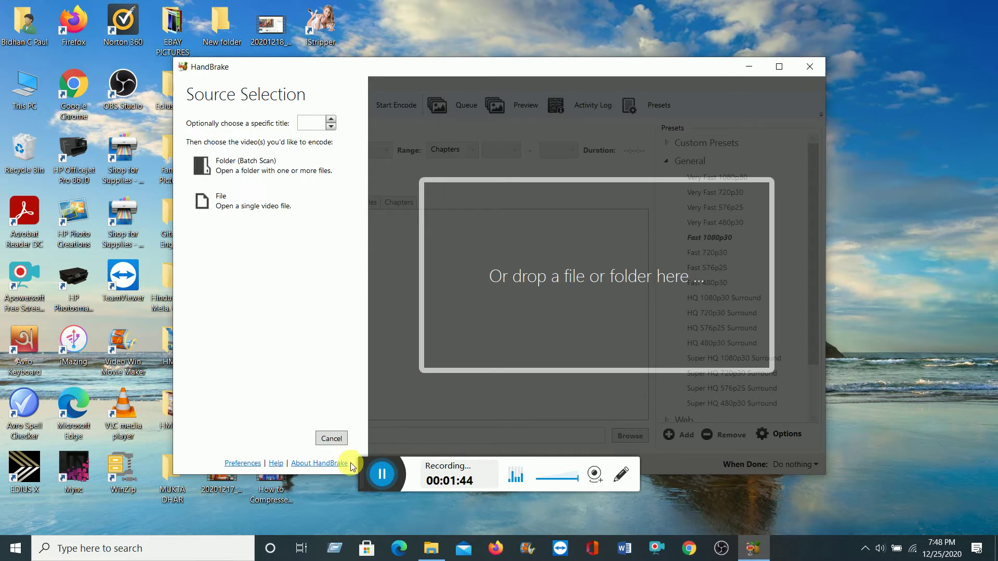
drag(365, 466, 368, 496)
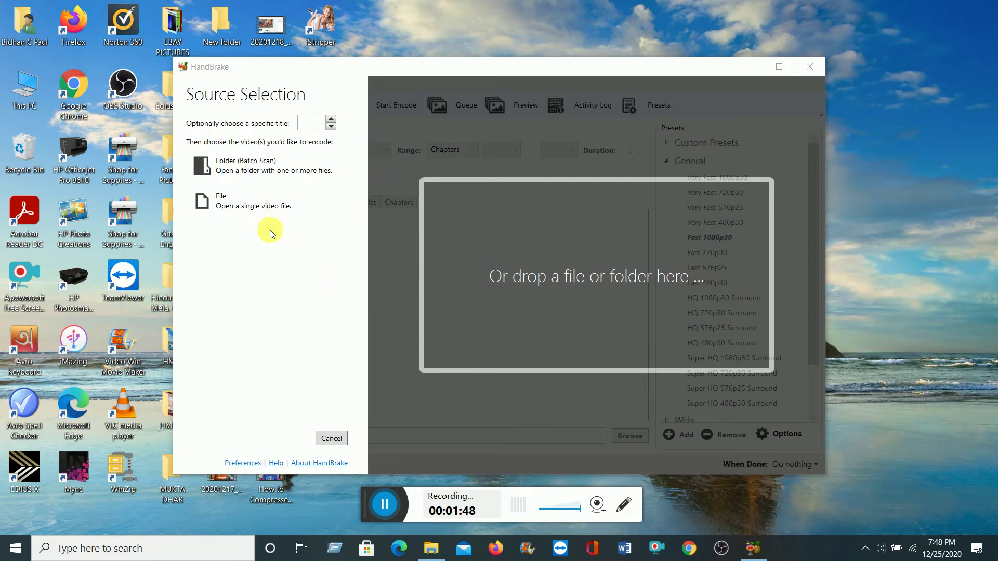
Load the single video file IMG_0111 from the Videos folder as the source.
click(248, 204)
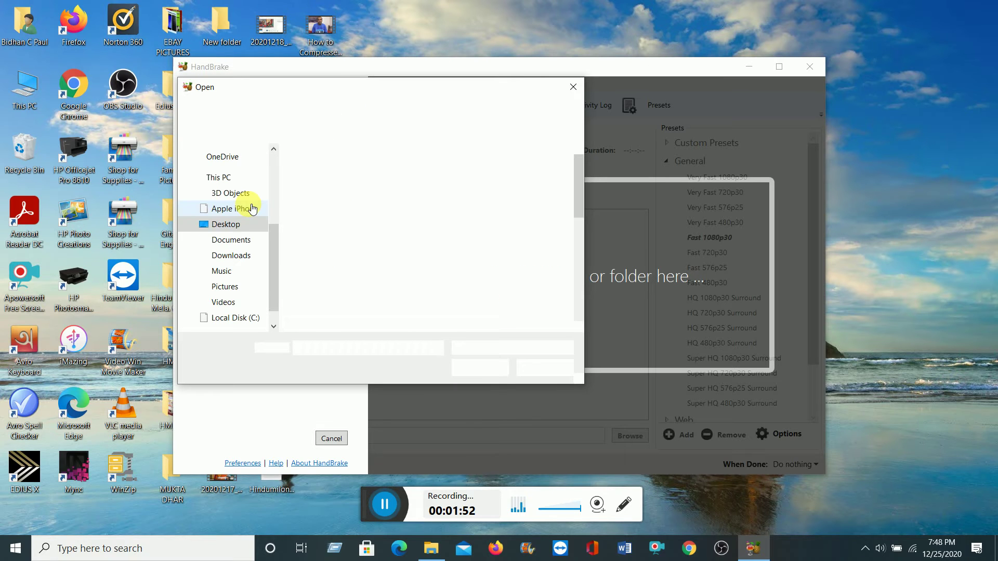
click(233, 178)
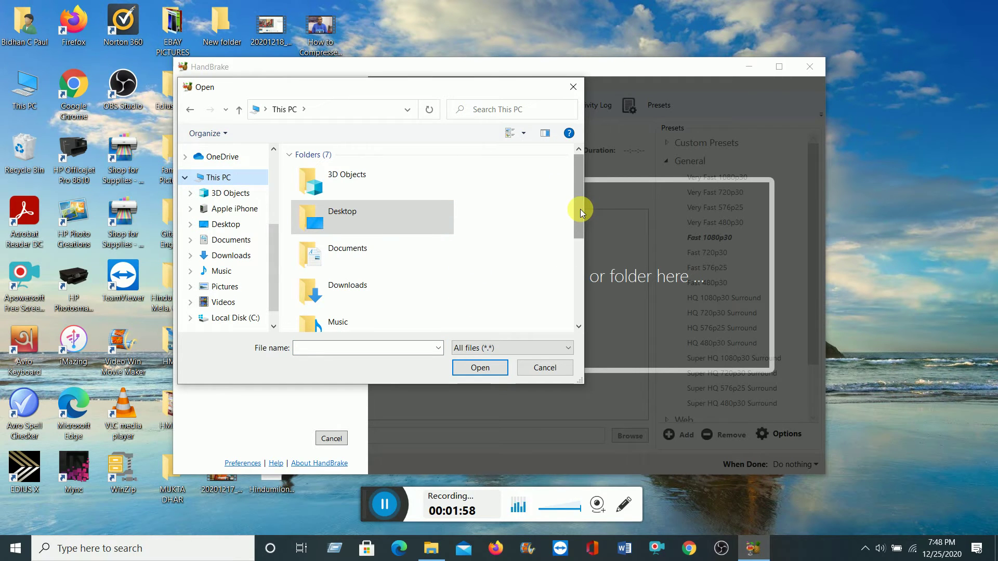
drag(580, 209, 579, 267)
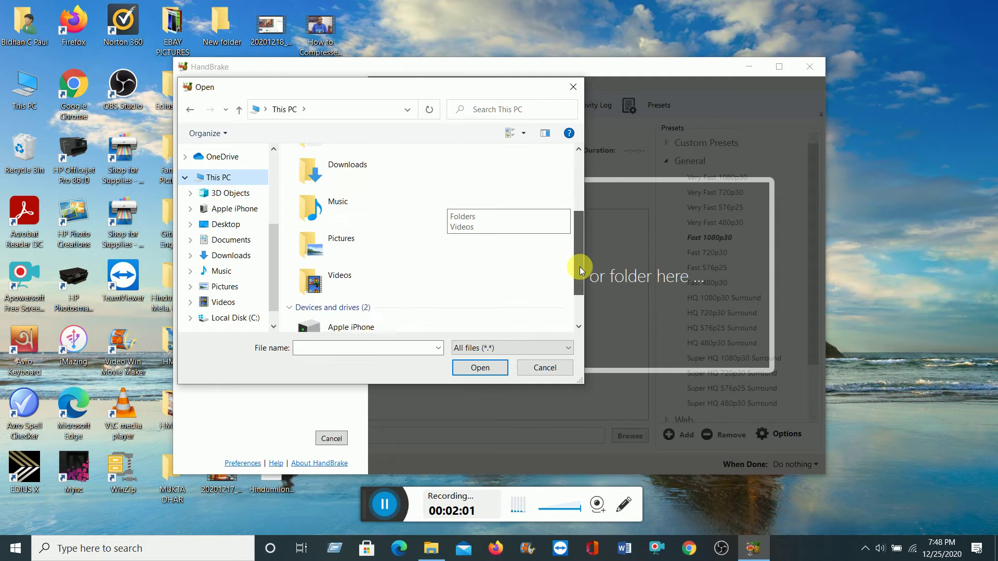
double_click(340, 276)
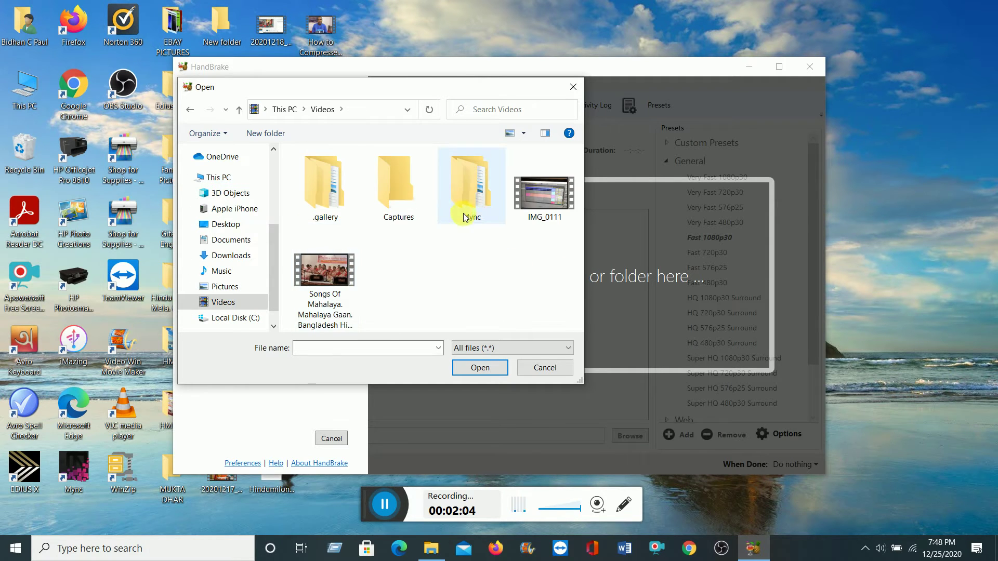
double_click(535, 206)
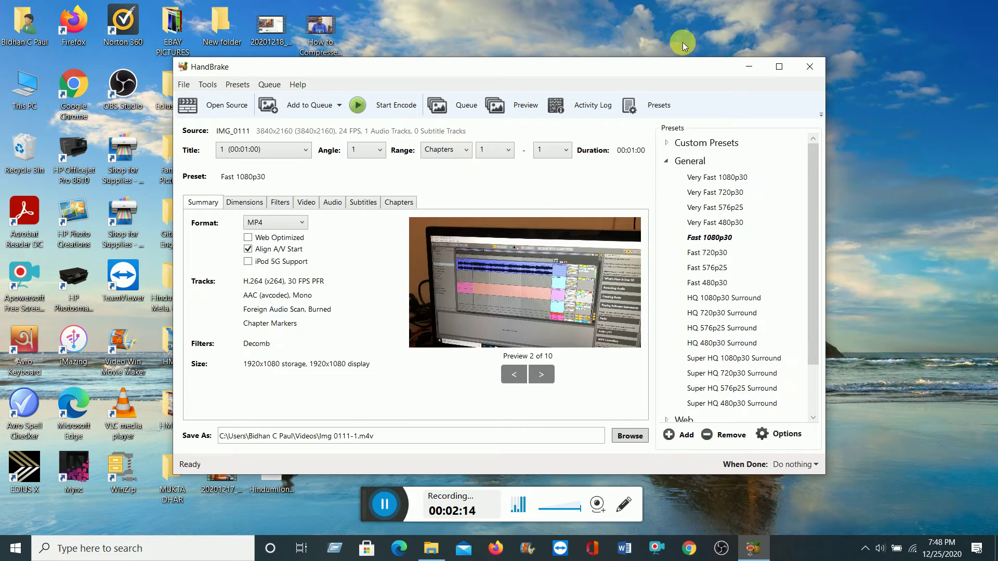
Keep MP4 as the output format and enable the Web Optimized option.
click(641, 110)
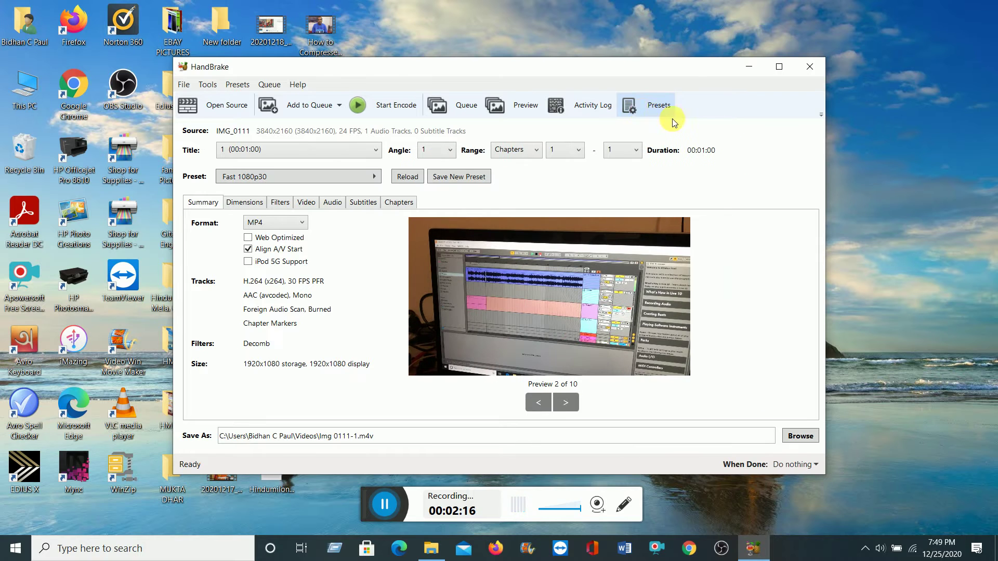
click(645, 107)
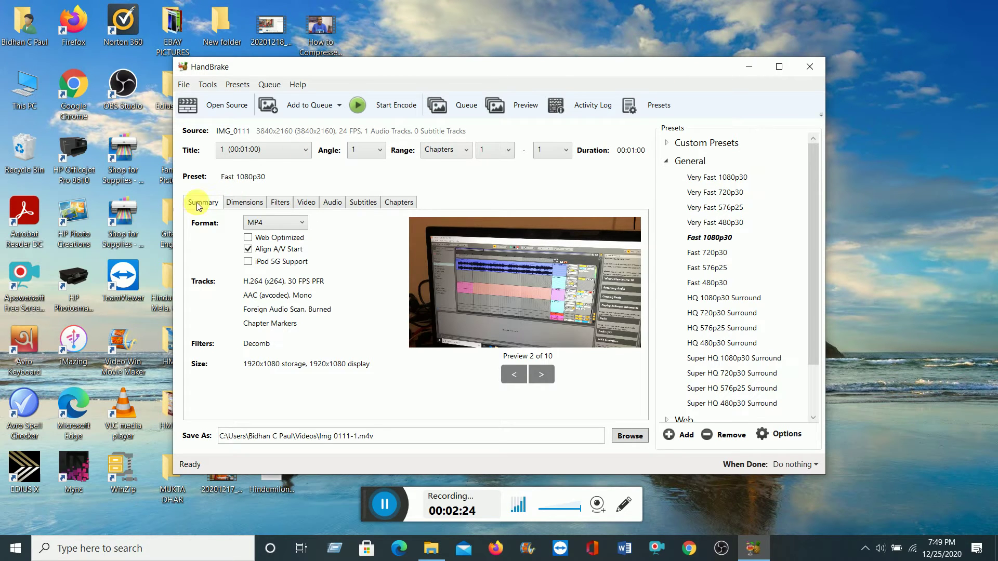
click(302, 225)
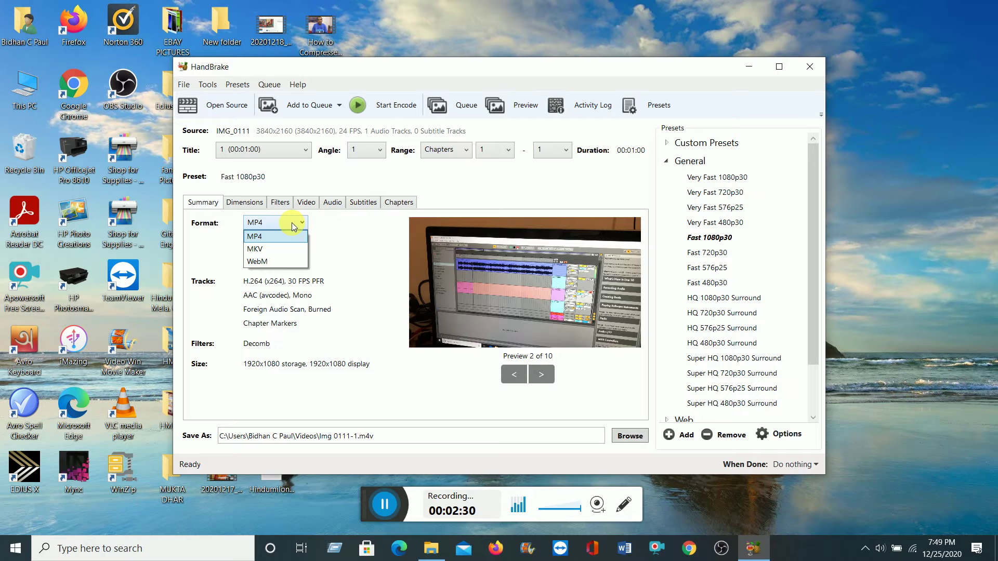
click(332, 220)
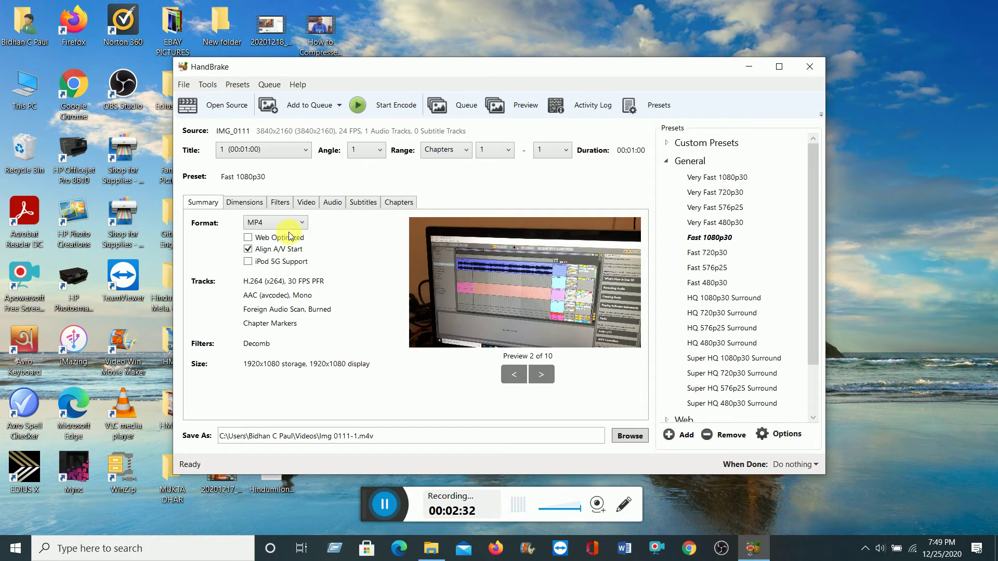
click(248, 238)
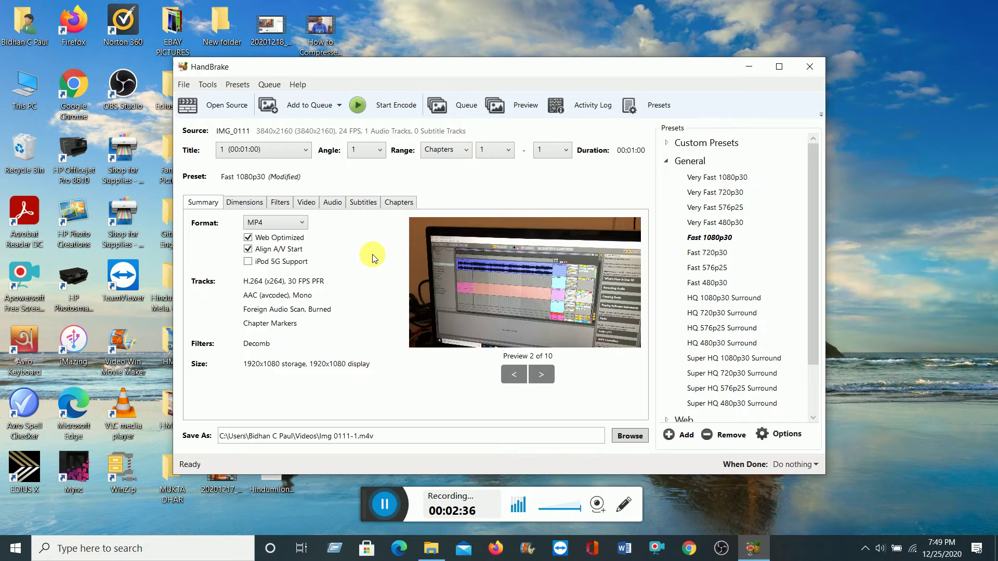
Look through the dimensions and filter settings, then keep the H.264 (x264) codec and set the video framerate to 25 FPS.
click(248, 203)
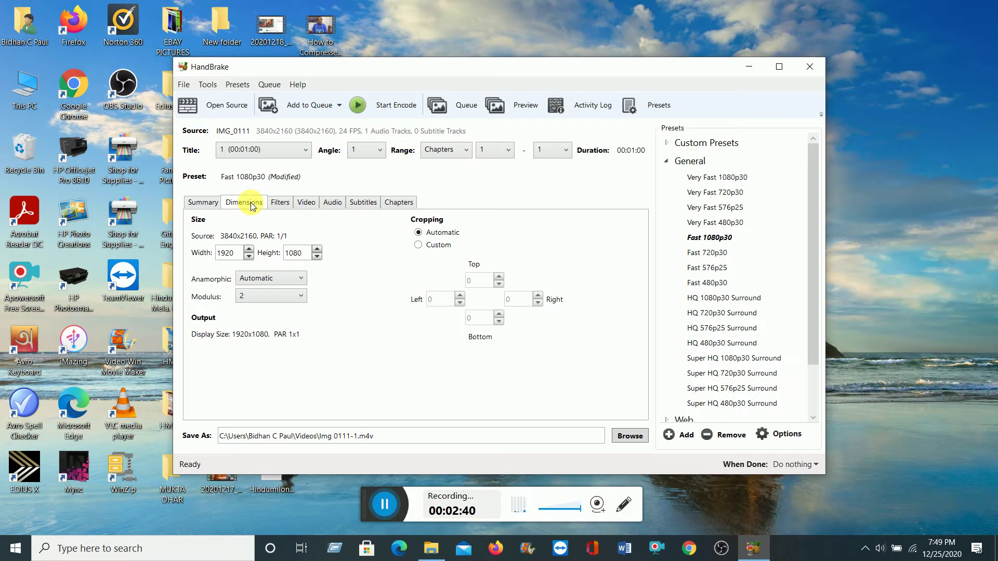
click(279, 204)
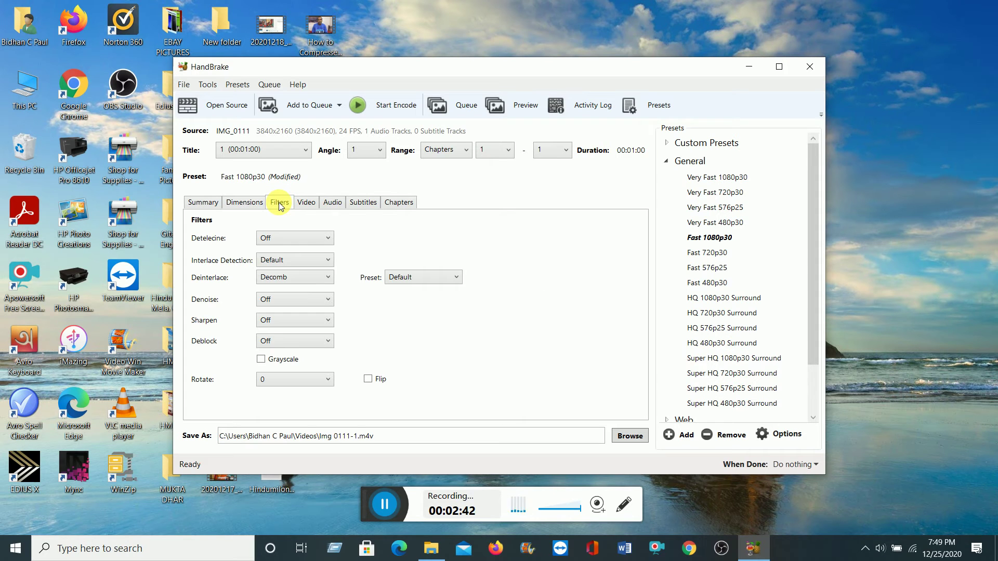
click(308, 204)
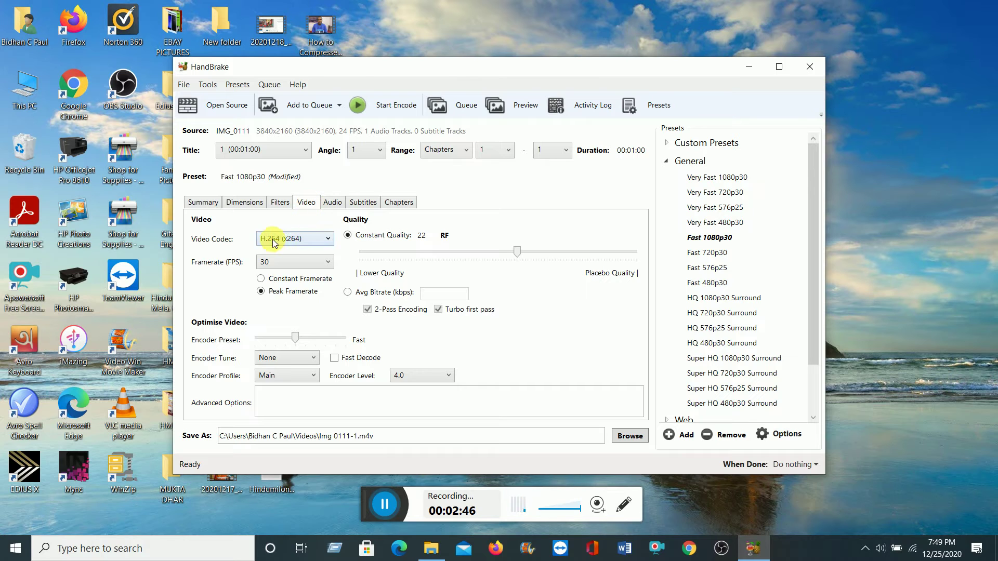
click(328, 240)
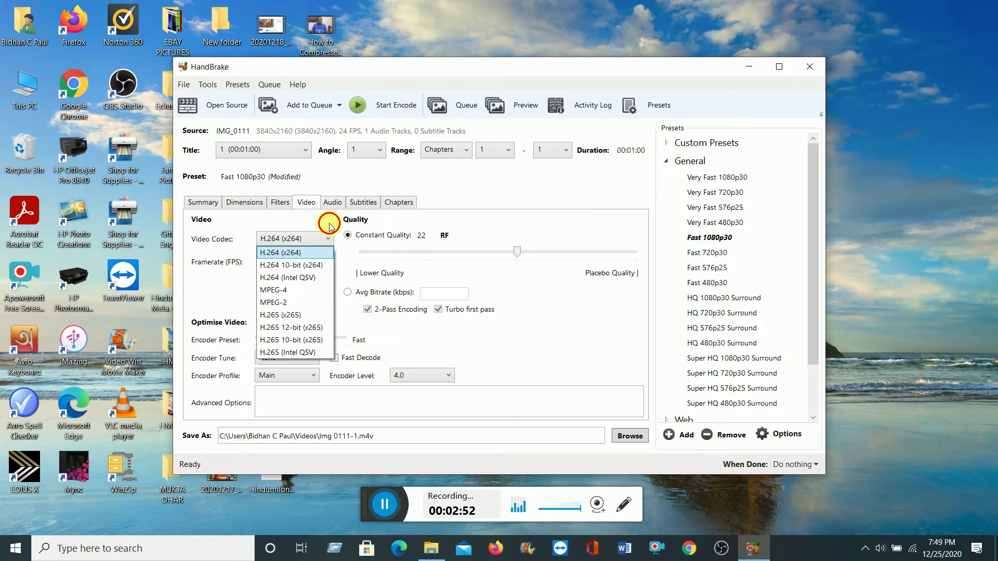
click(329, 224)
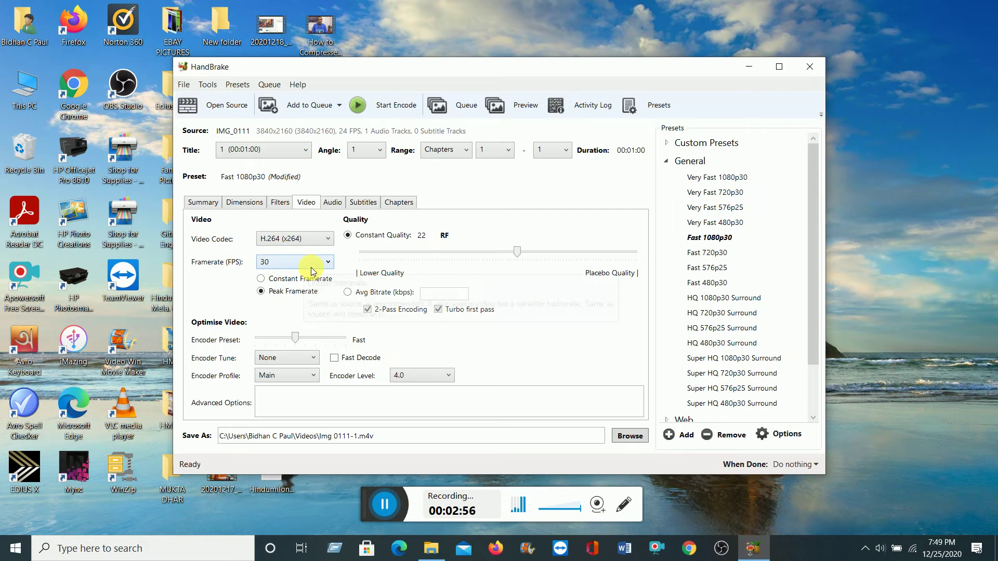
click(329, 263)
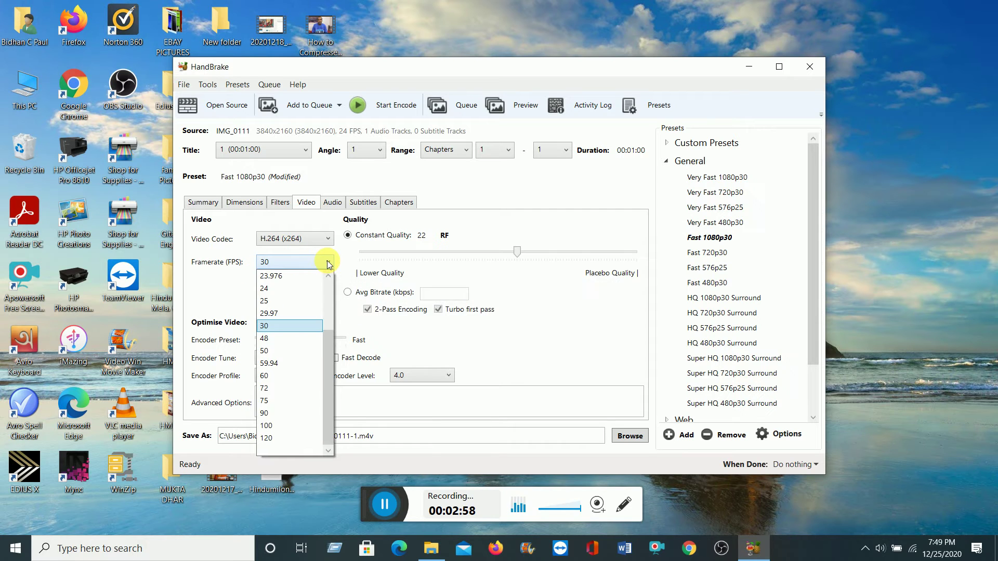
click(286, 301)
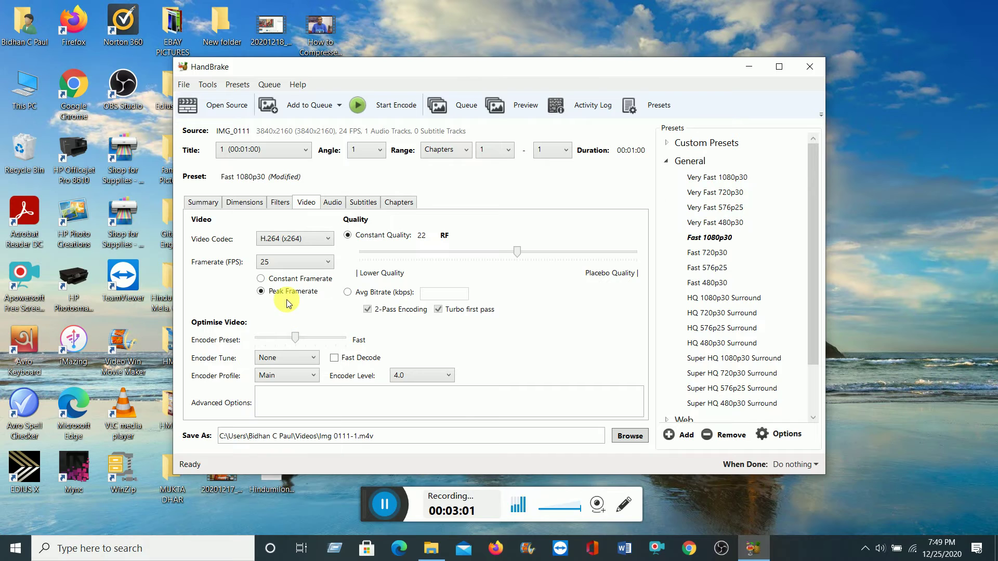
Switch the video to constant framerate and keep the constant quality at RF 22.
click(262, 281)
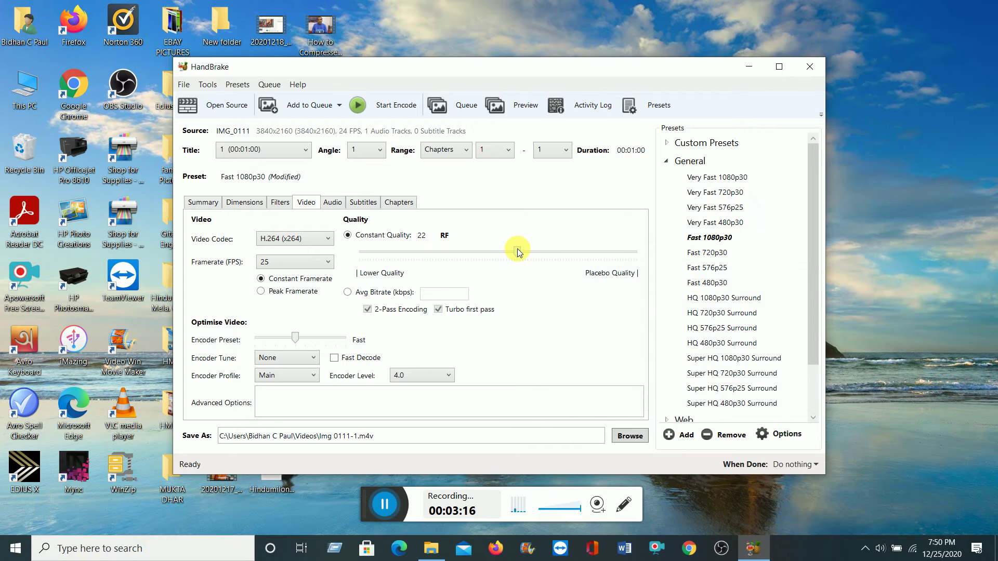
mouse_move(517, 250)
mouse_down()
mouse_move(569, 250)
mouse_move(517, 246)
mouse_up()
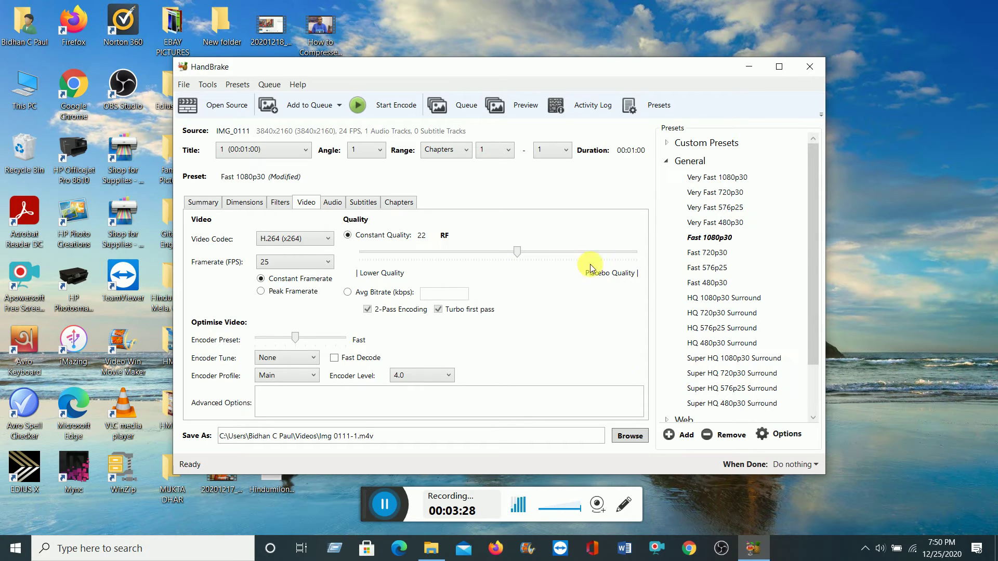
Look through the audio track, subtitle track and chapter marker settings.
click(331, 202)
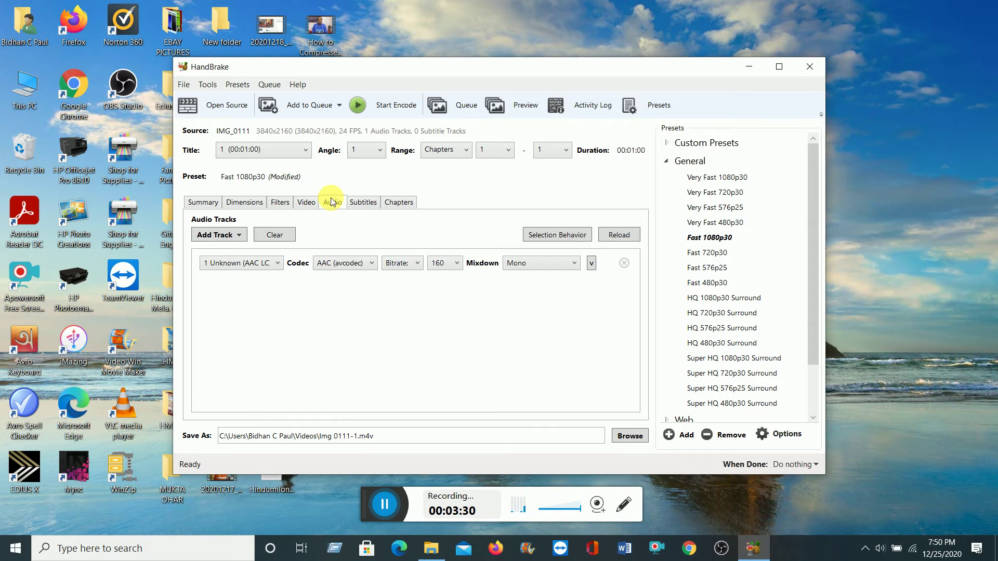
click(358, 203)
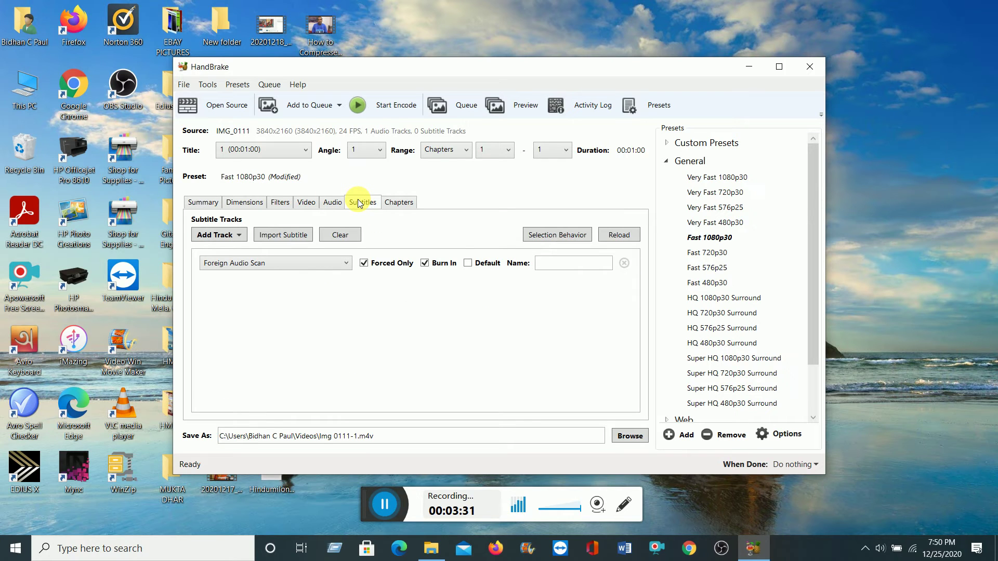
click(396, 203)
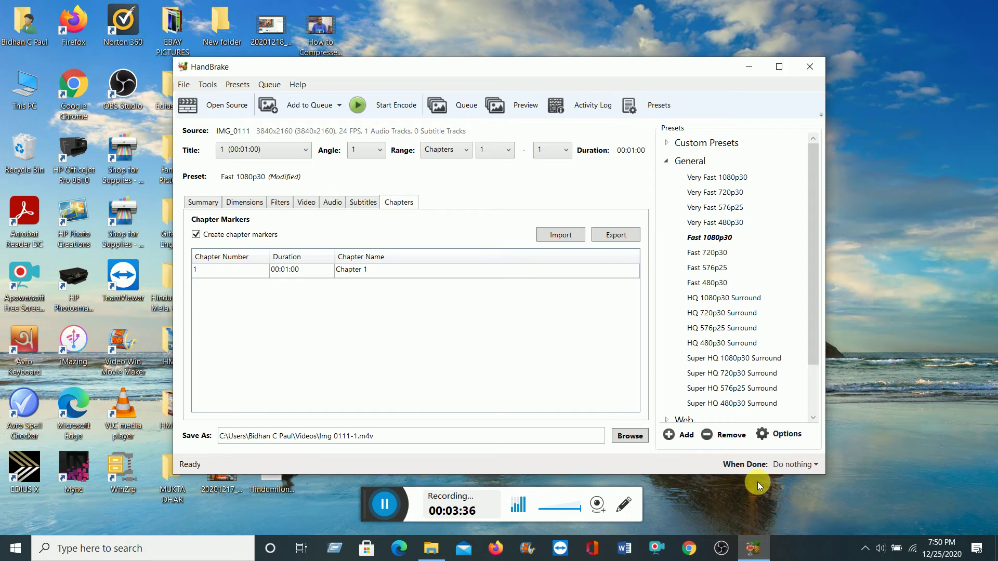
Set the action for when encoding is done to Shutdown and change it back to Do nothing.
click(816, 465)
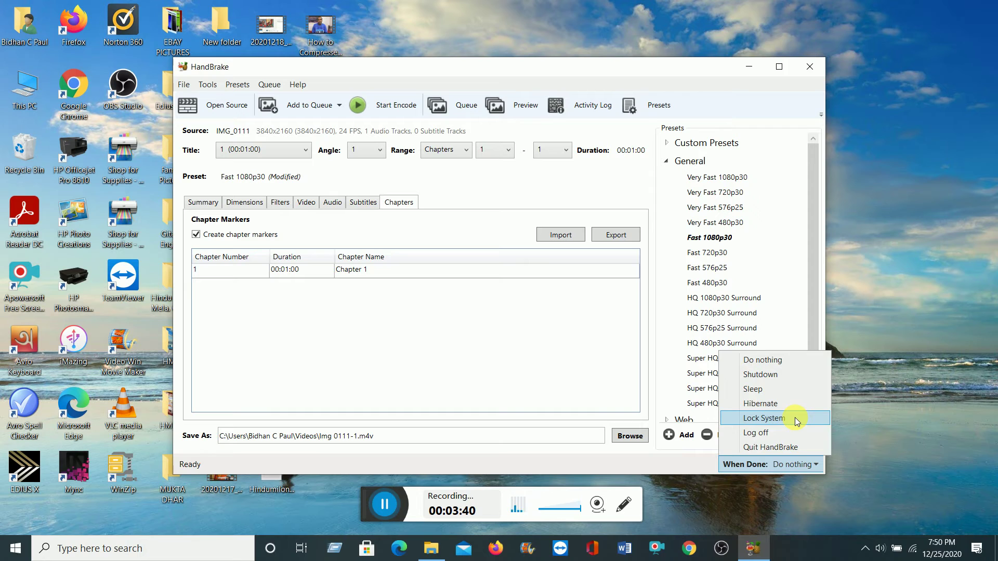
click(785, 381)
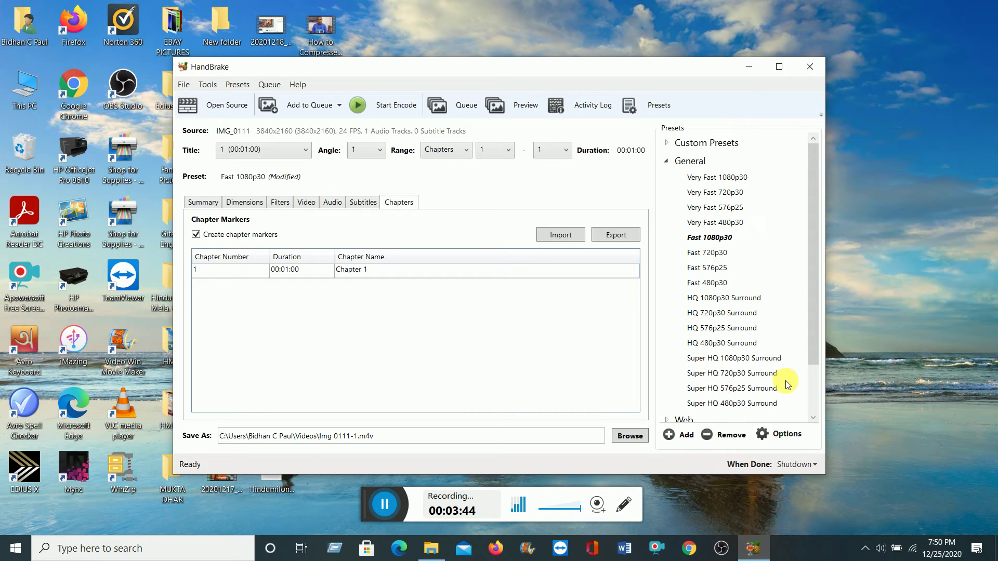
click(815, 465)
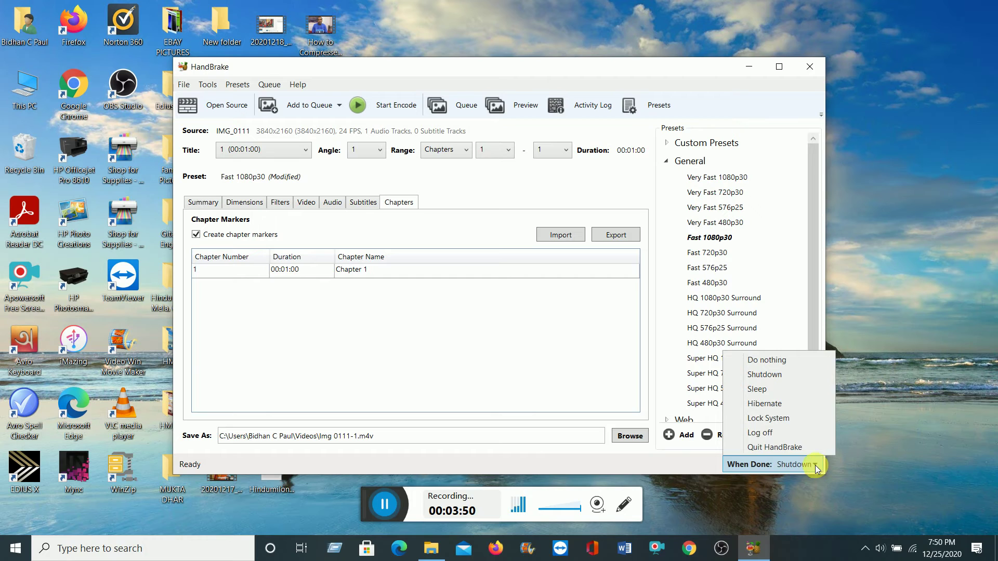
click(781, 361)
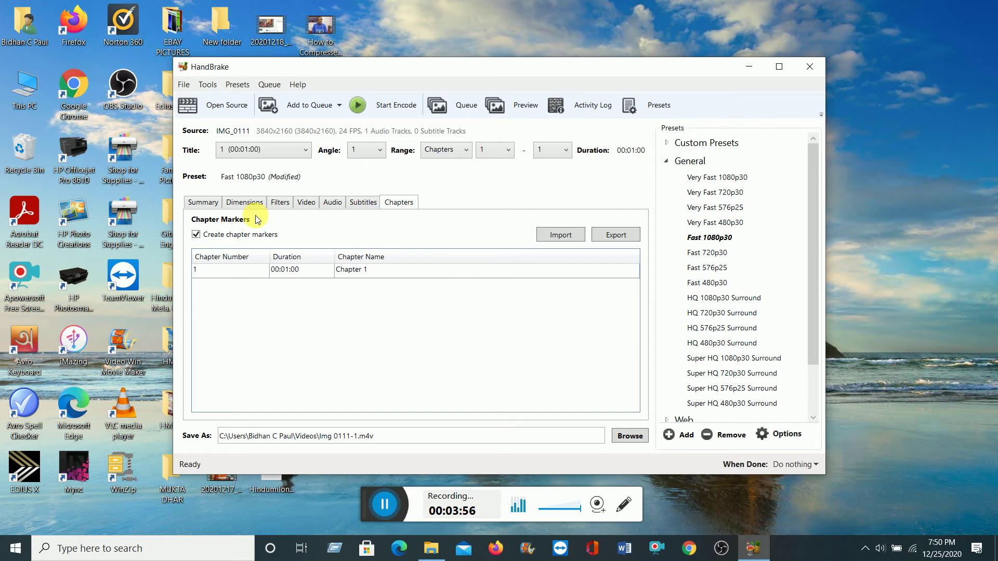
Review the summary of the output settings and start encoding the video.
click(205, 204)
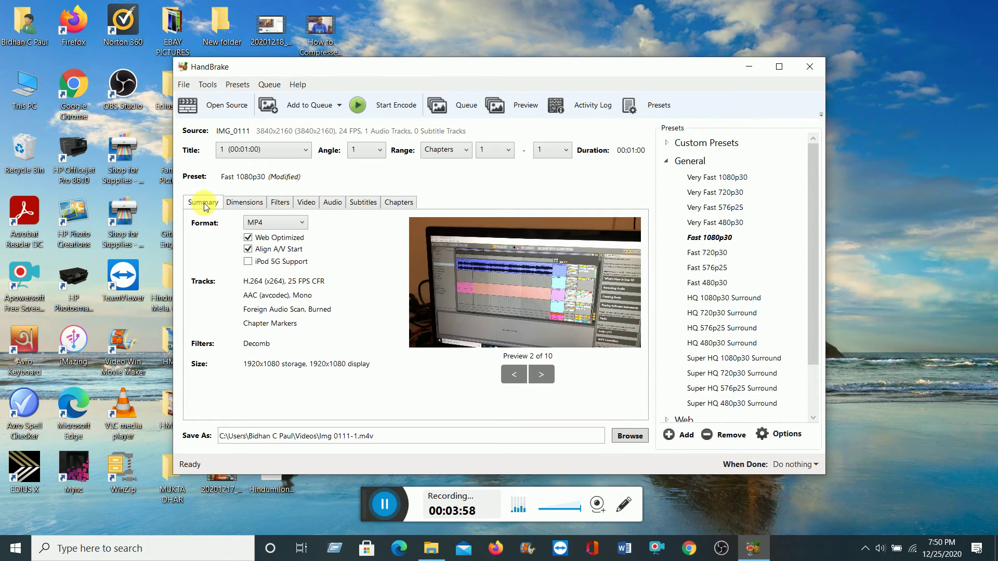
click(382, 106)
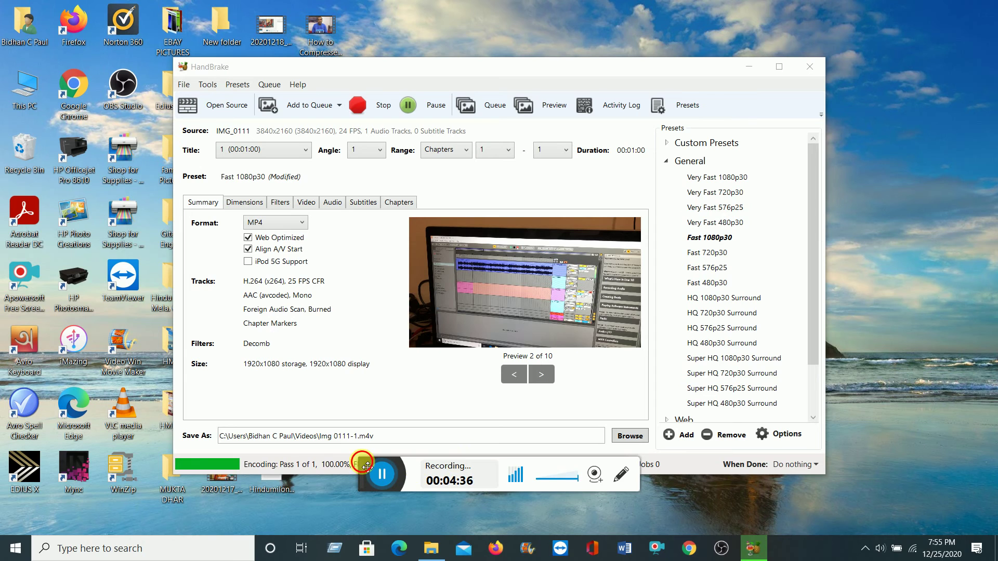
drag(368, 469, 370, 494)
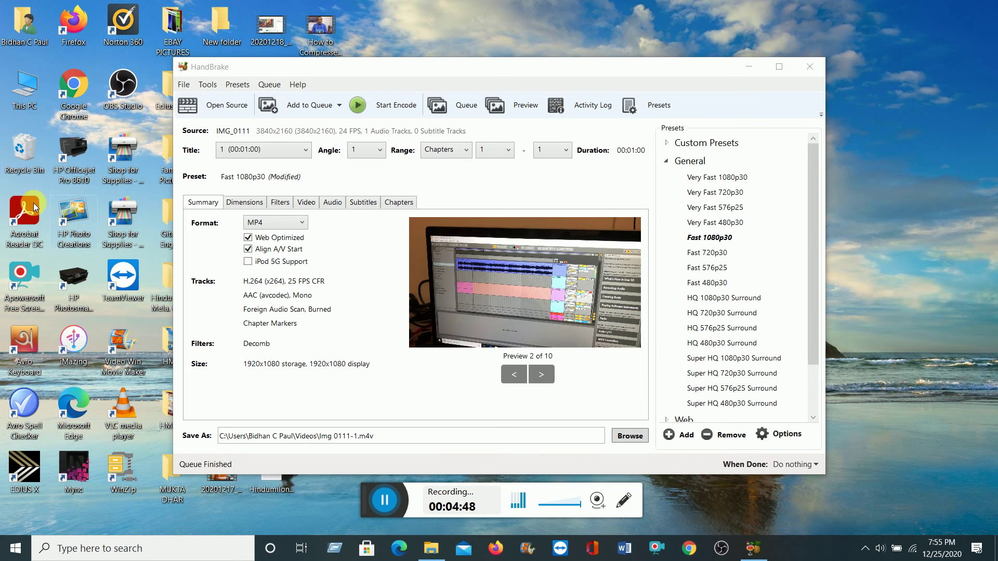
Open the Videos folder in File Explorer and compare the file sizes of Img 0111-1 and the original IMG_0111.
double_click(23, 95)
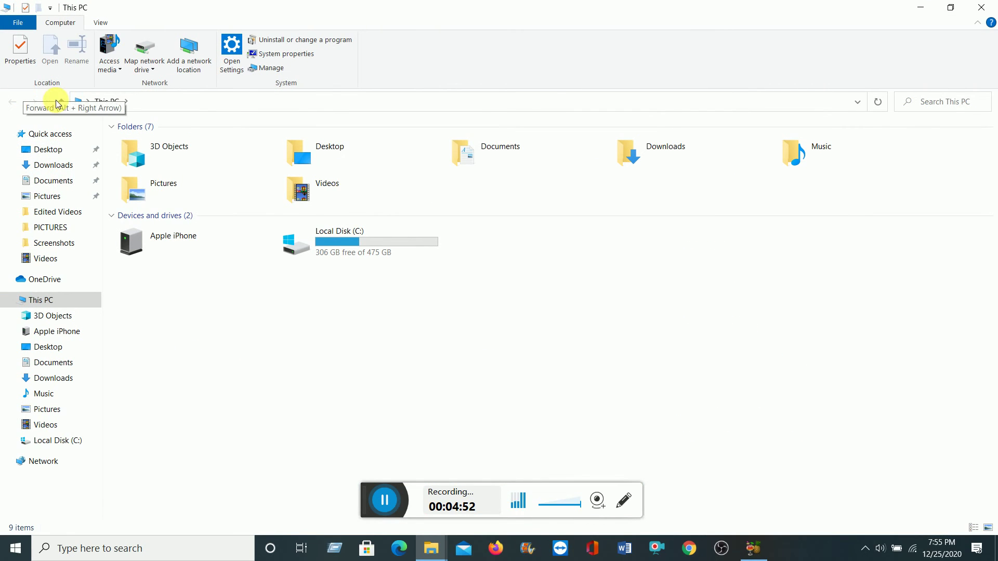
double_click(335, 188)
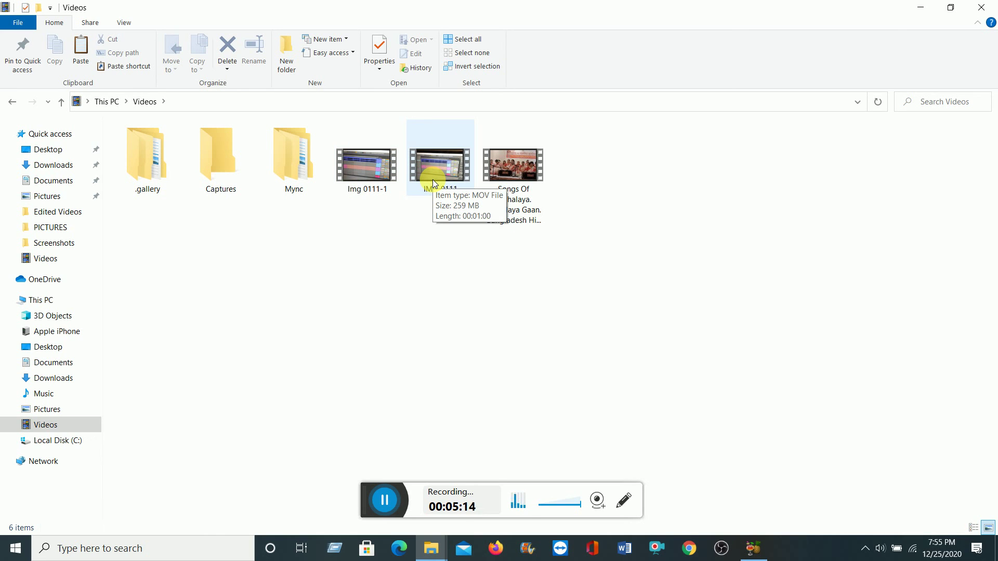
mouse_move(363, 176)
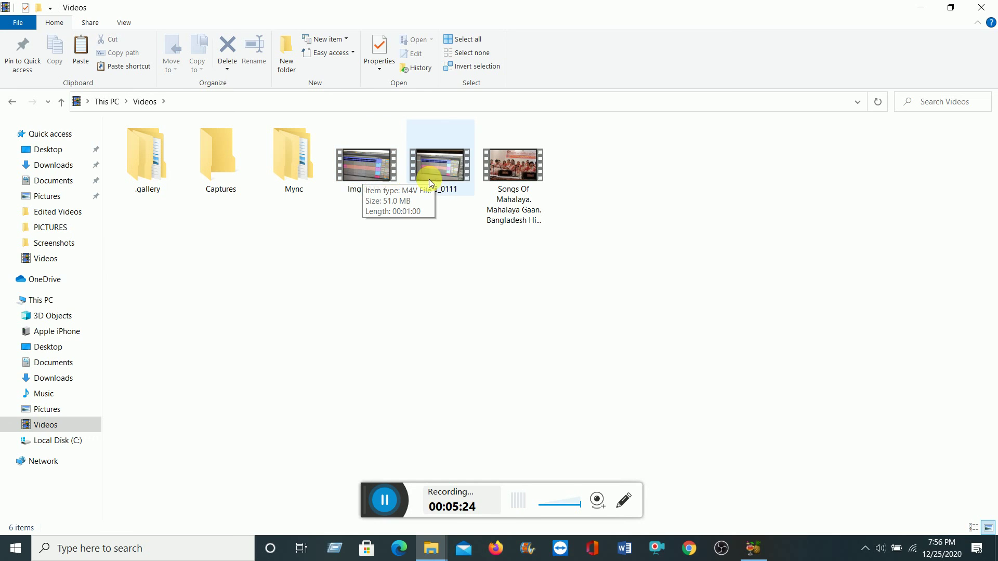
mouse_move(430, 182)
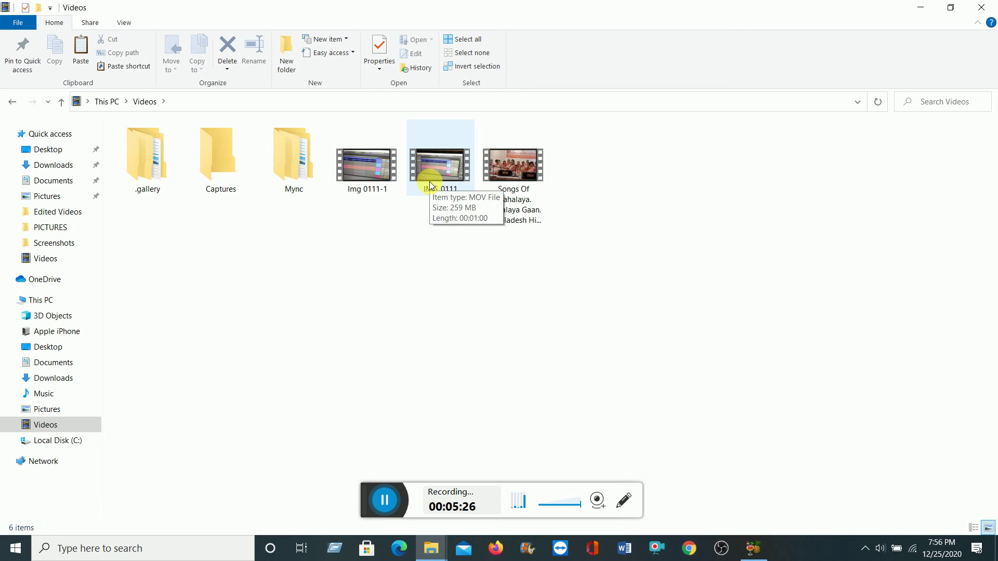